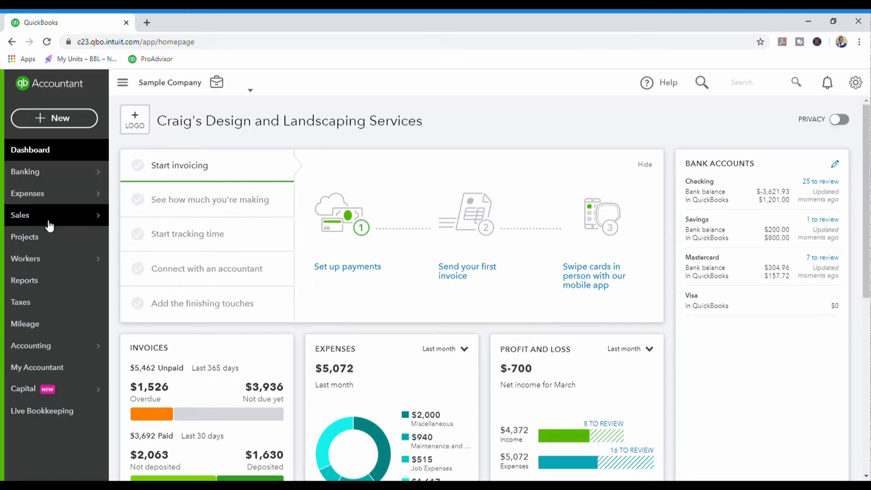
- Open a new blank estimate form from the dashboard
left_click(55, 119)
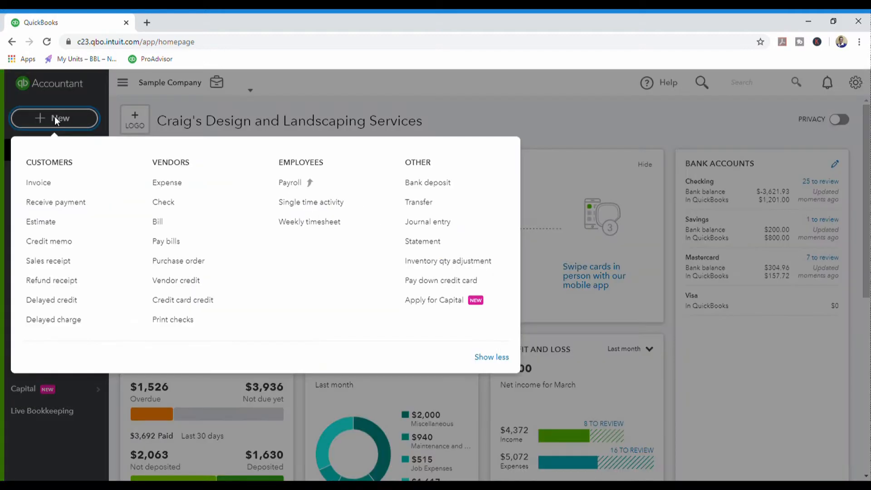
left_click(43, 224)
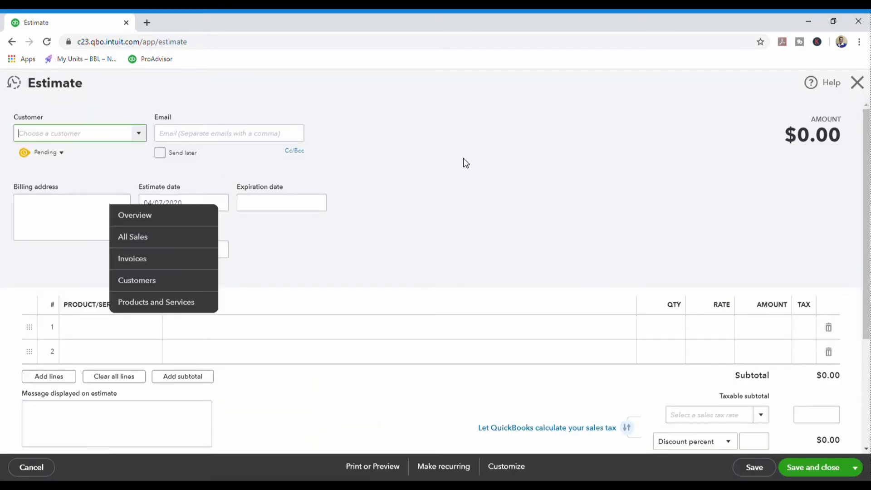
left_click(430, 162)
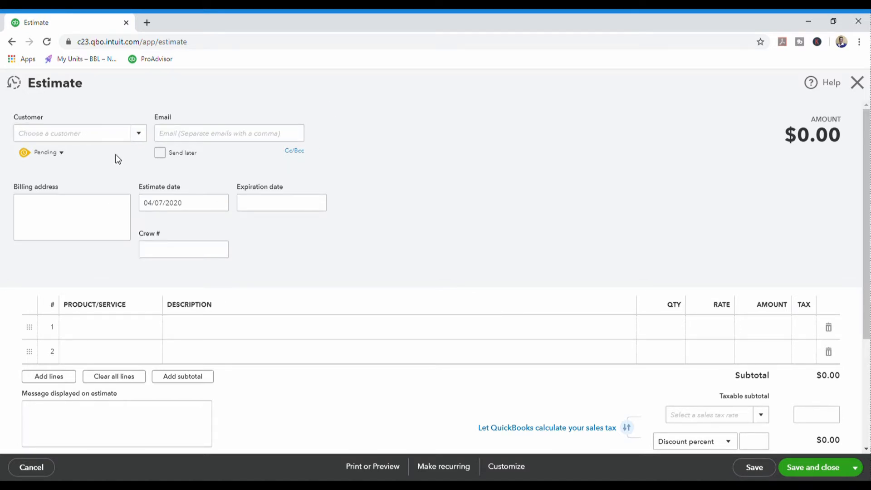
left_click(104, 138)
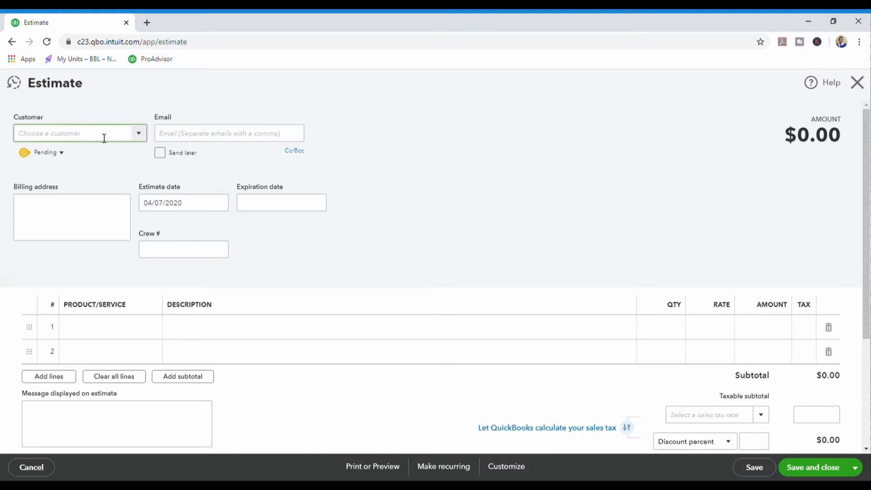
- Examine the estimate's status choices and expiration date field, and close the blank form without saving
left_click(64, 155)
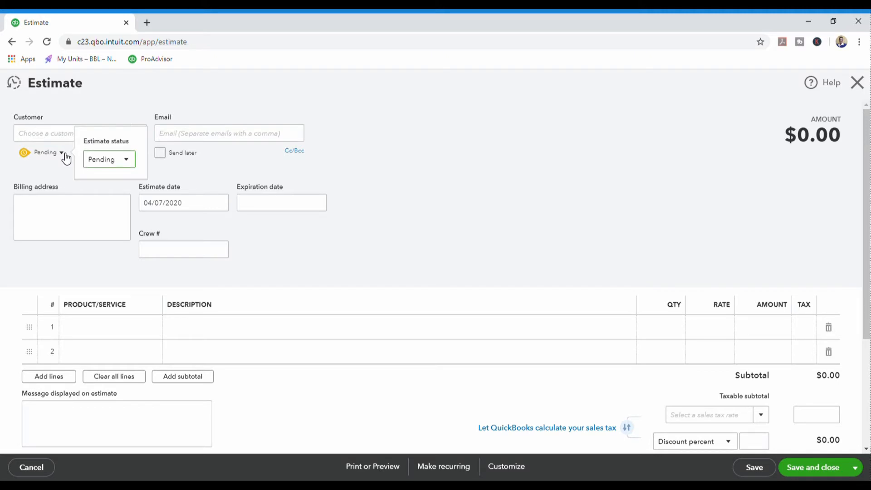
left_click(127, 162)
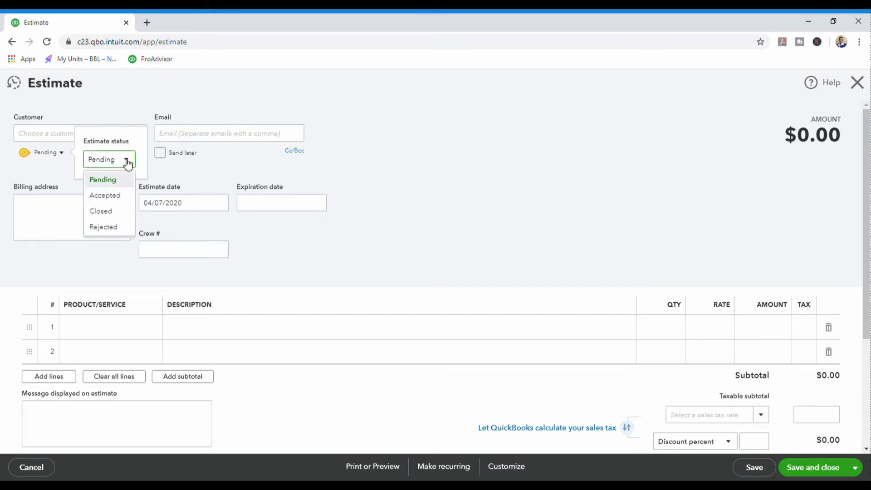
left_click(127, 162)
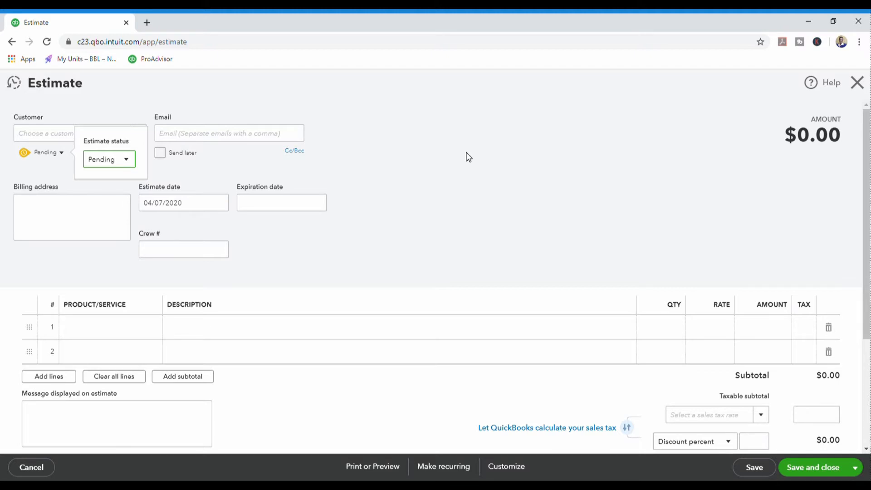
left_click(426, 167)
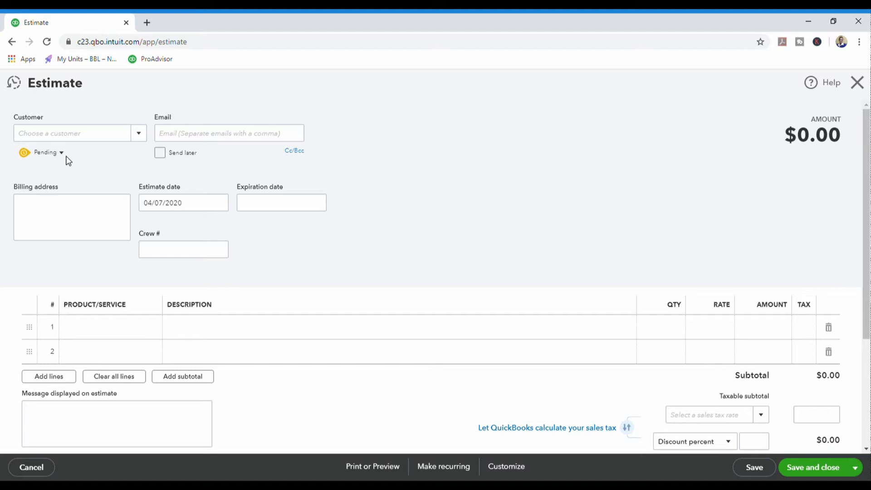
left_click(261, 204)
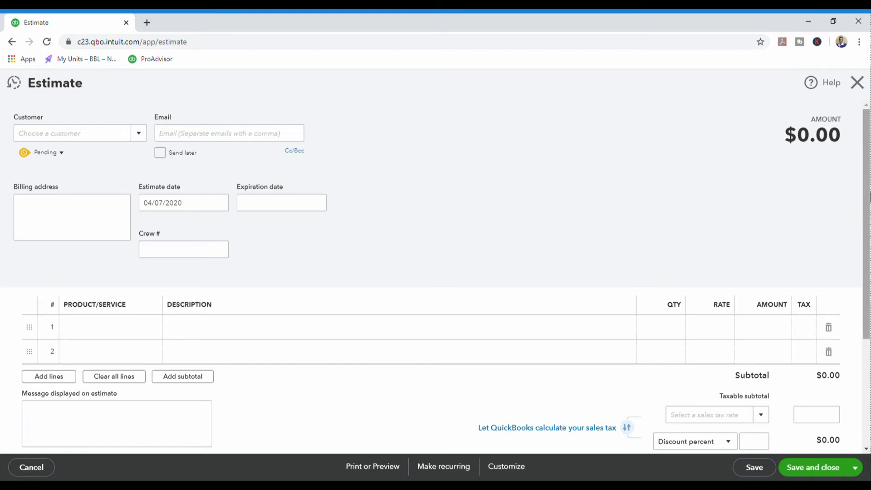
left_click(859, 84)
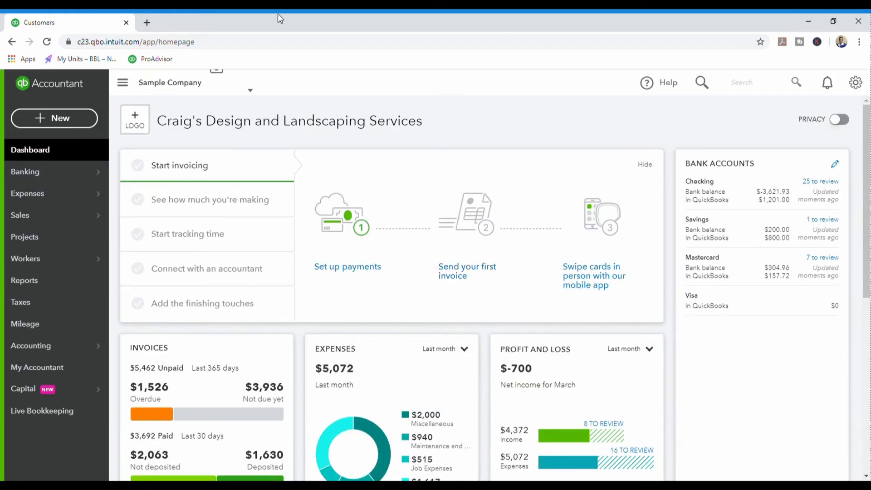
- Open a blank estimate from the list of all sales transactions and close it without saving
left_click(21, 222)
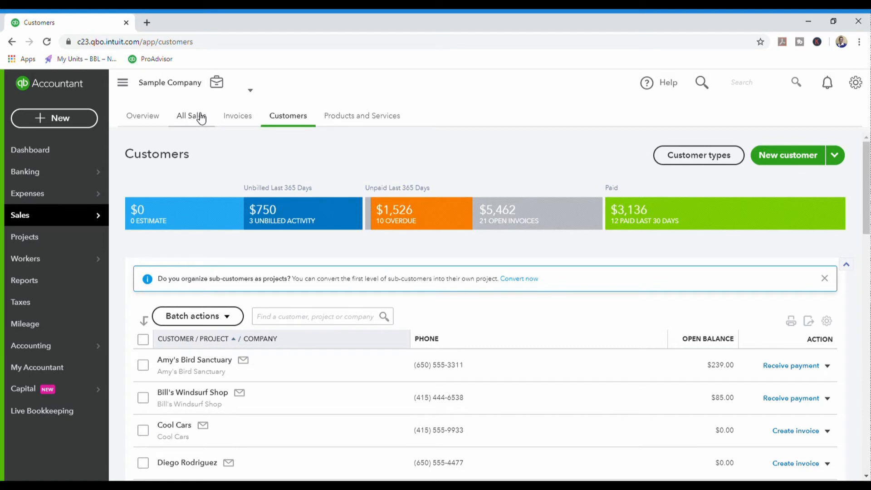
left_click(201, 117)
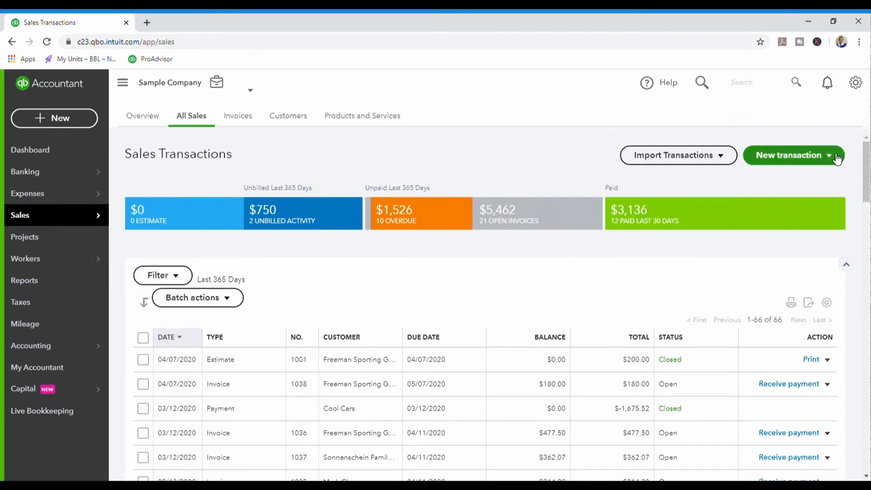
left_click(836, 157)
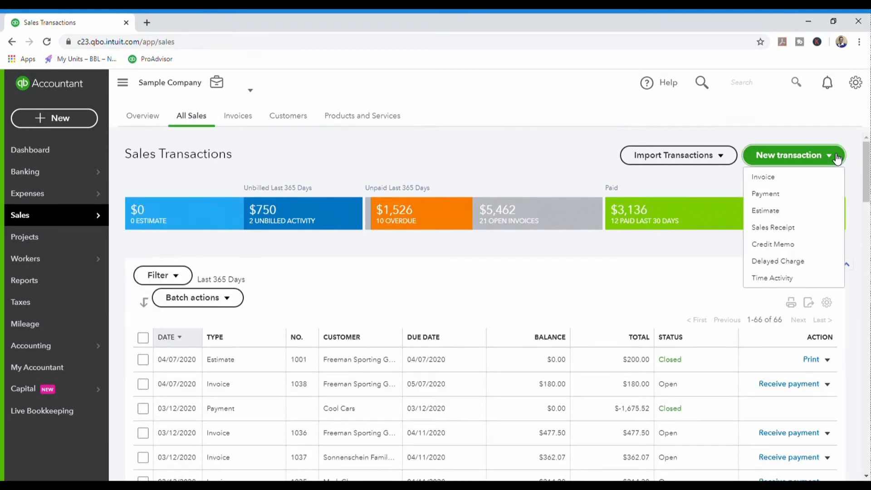
left_click(787, 220)
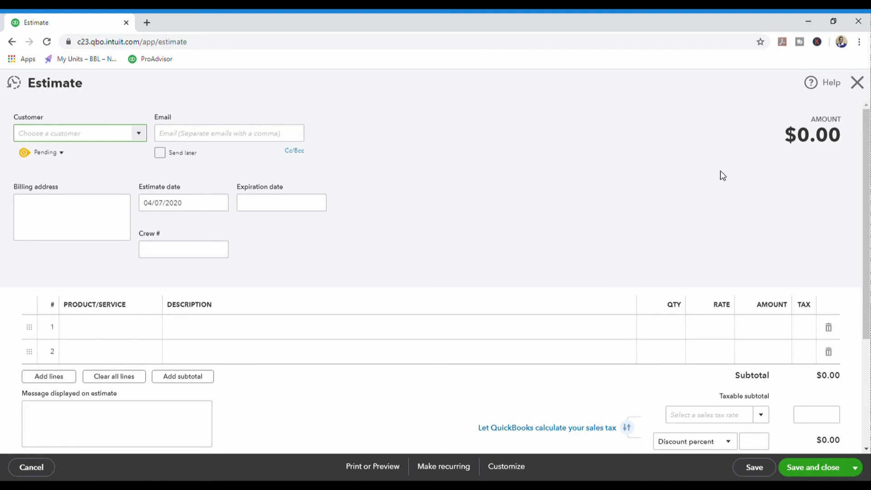
left_click(857, 83)
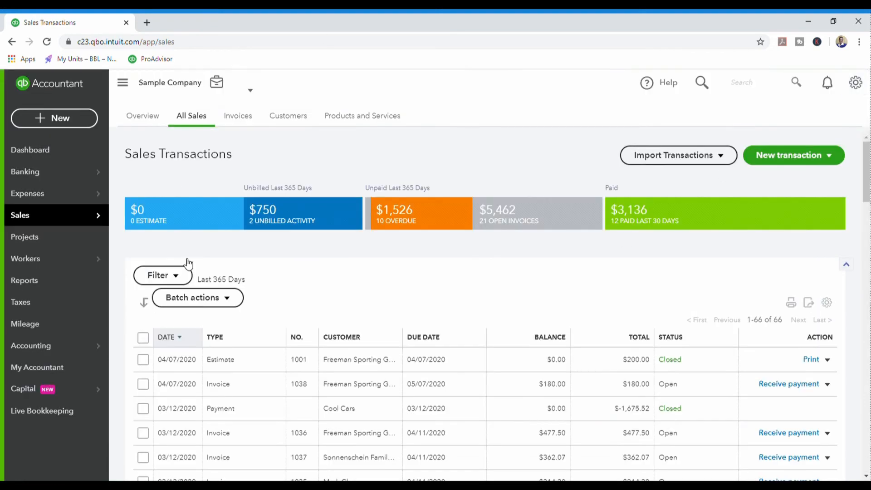
- Find the customer Freeman Sporting Goods and start a new estimate from its customer record
left_click(298, 119)
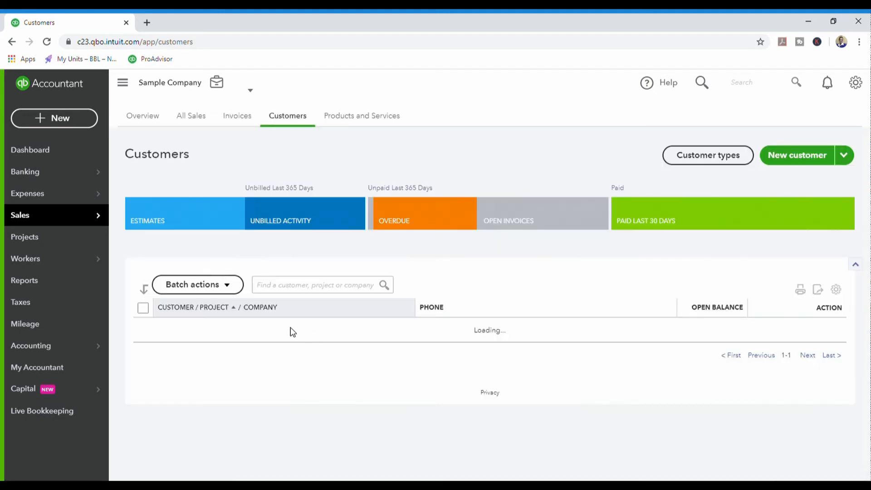
left_click(291, 286)
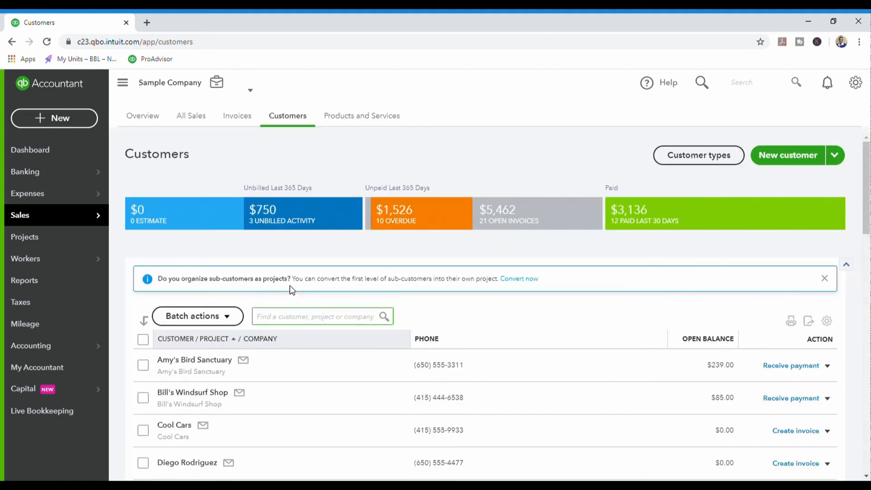
type("freeman")
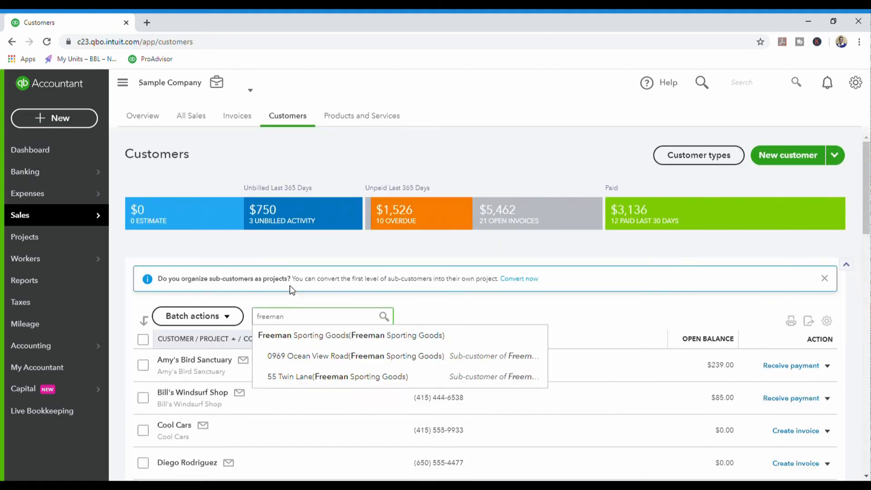
left_click(289, 336)
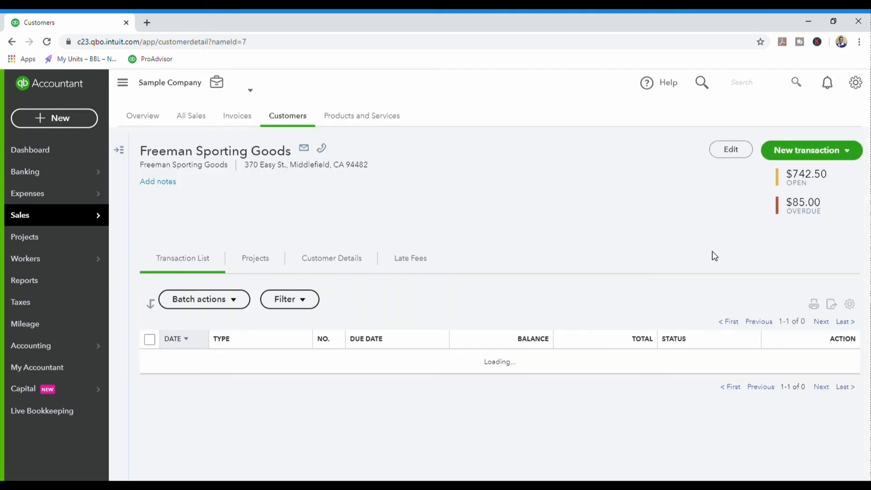
left_click(842, 152)
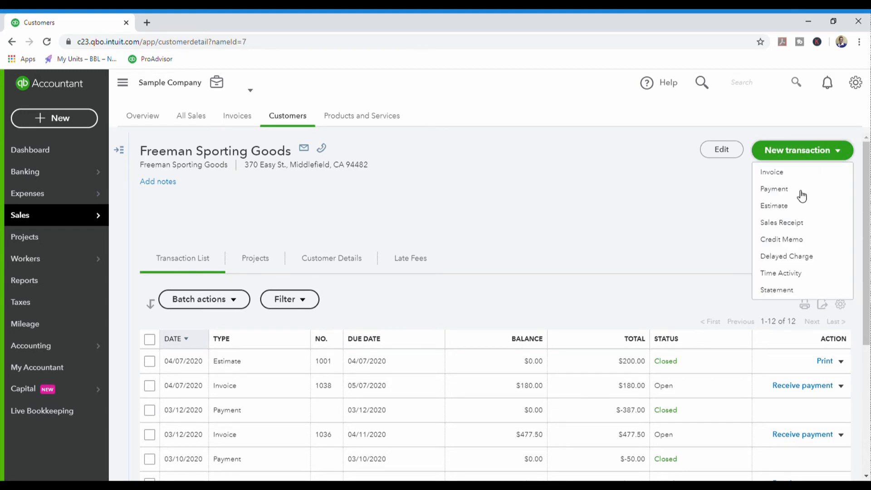
left_click(788, 207)
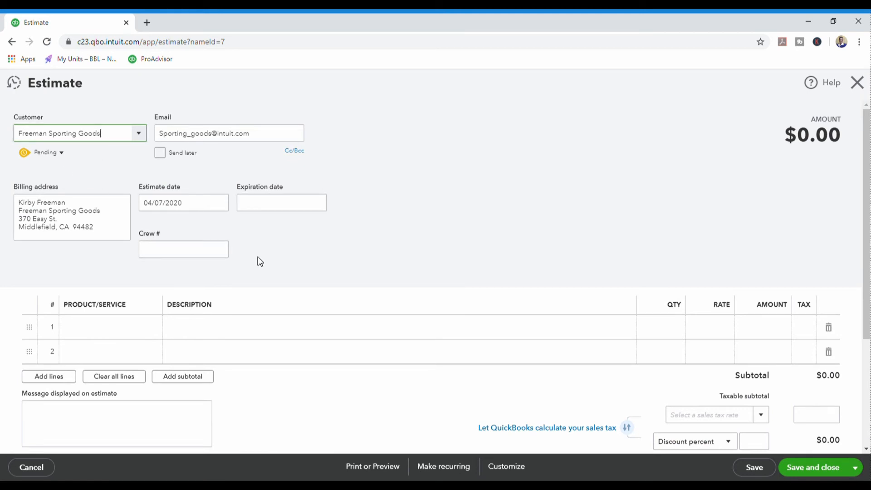
- Set the estimate's expiration date to 04/30/2020
left_click(267, 208)
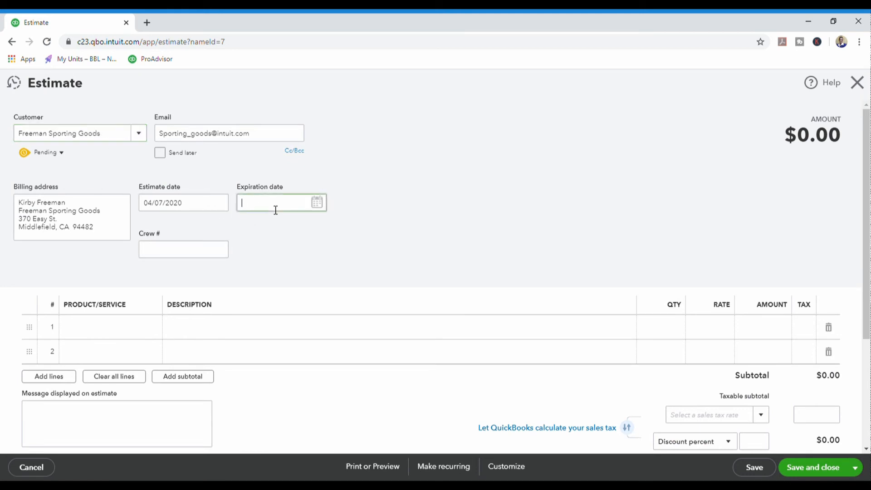
type("/")
type("04/3")
type("0/2020")
- Add the Landscaping:Soil product to the estimate's first line with a quantity of 20
left_click(111, 332)
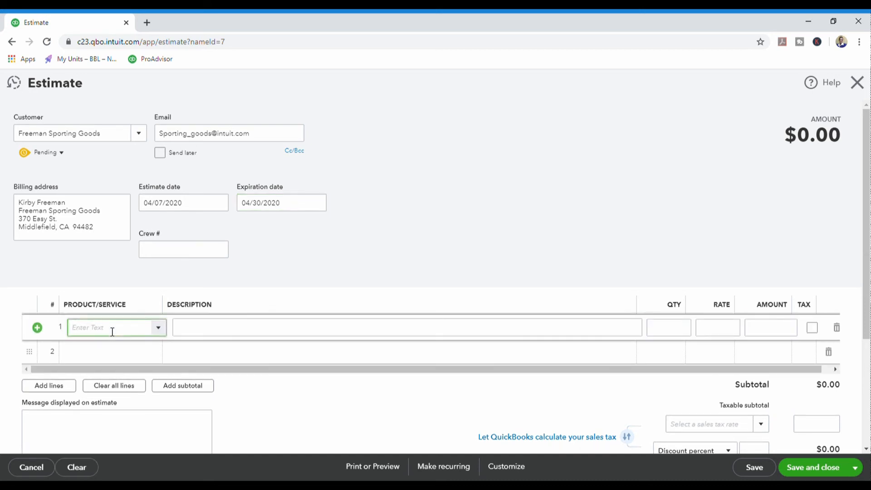
type("soil")
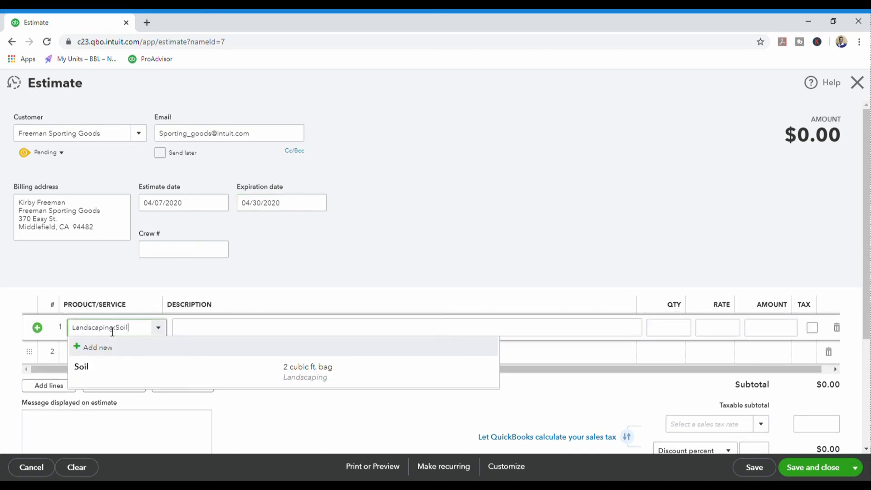
left_click(105, 369)
left_click(670, 328)
type("1")
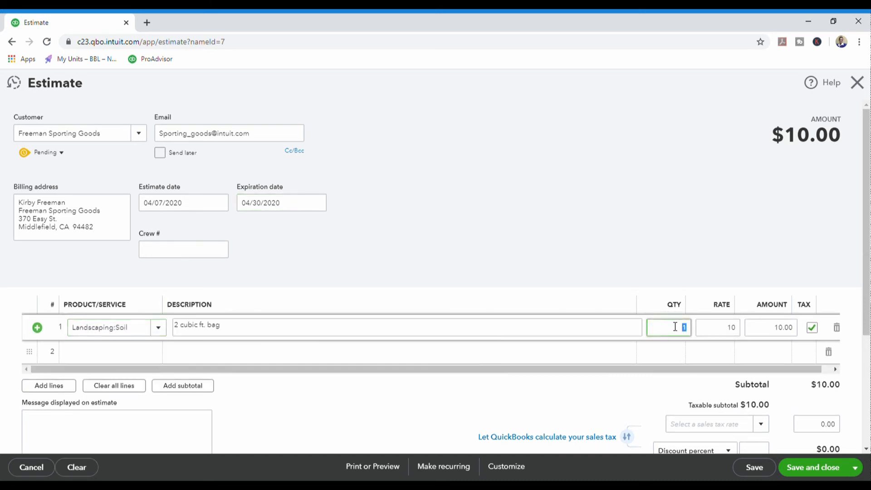
type("20")
left_click(760, 268)
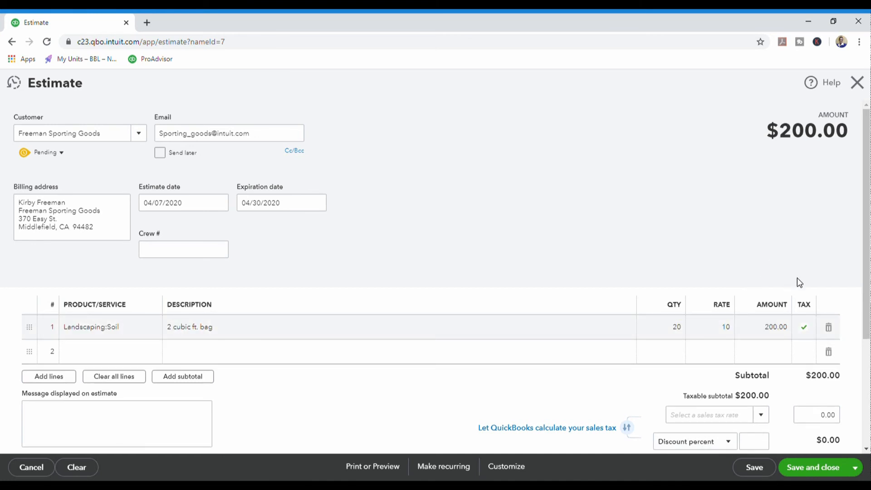
- Review the estimate and its saving options, and save and close it
scroll(796, 277, "down", 2)
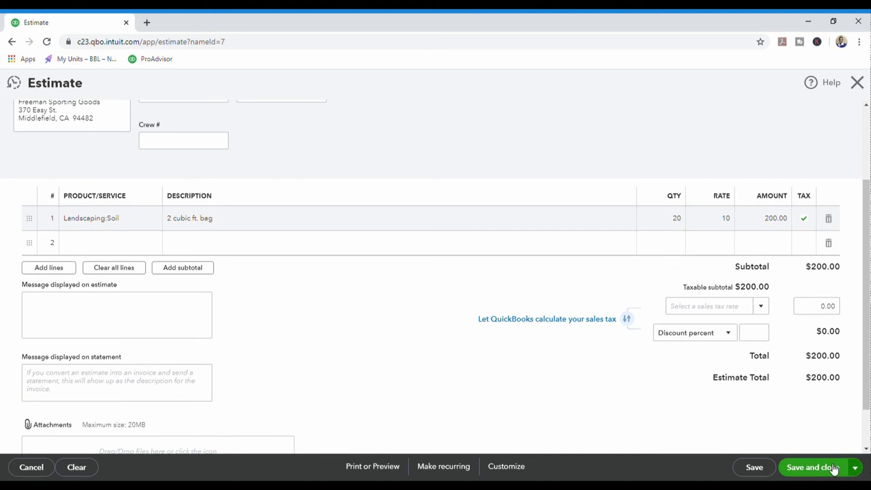
left_click(855, 467)
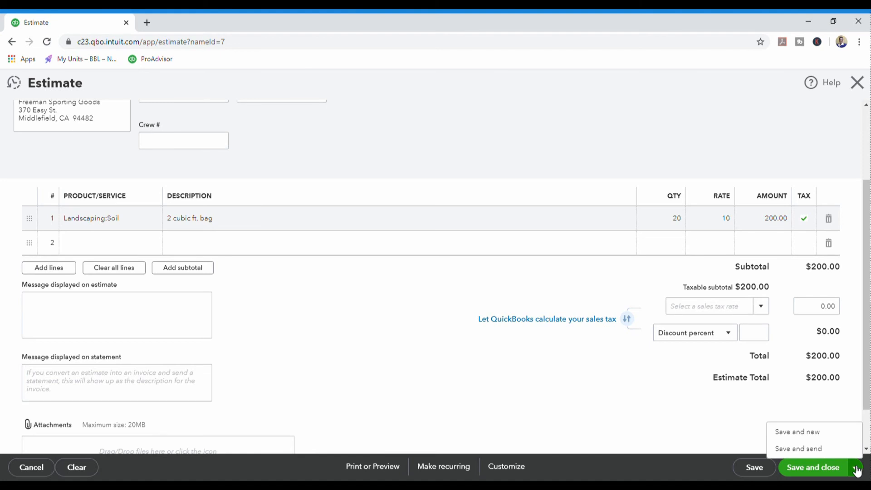
scroll(309, 300, "up", 3)
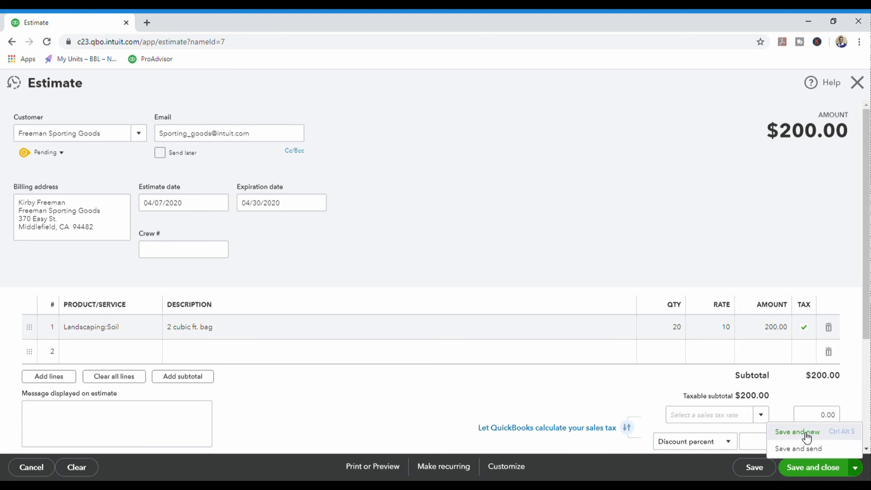
left_click(823, 472)
left_click(822, 471)
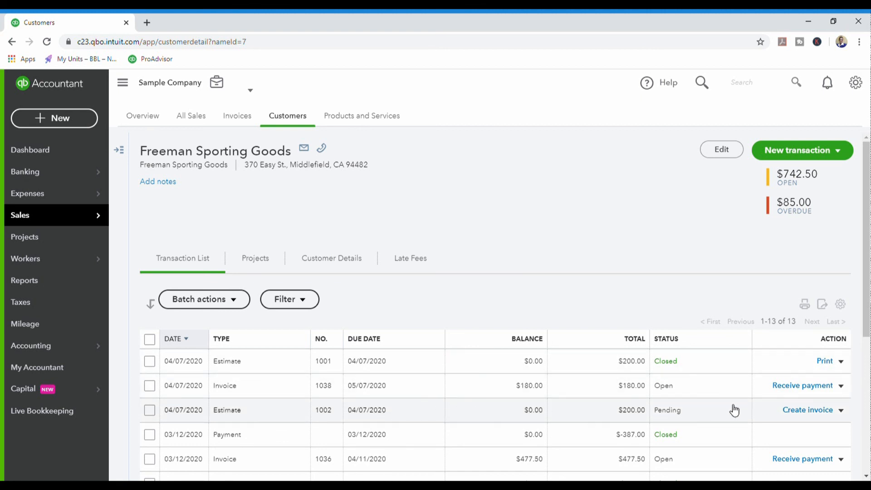
- Create an invoice from the customer's pending estimate with the soil quantity set to 18, and save and close it
left_click(802, 410)
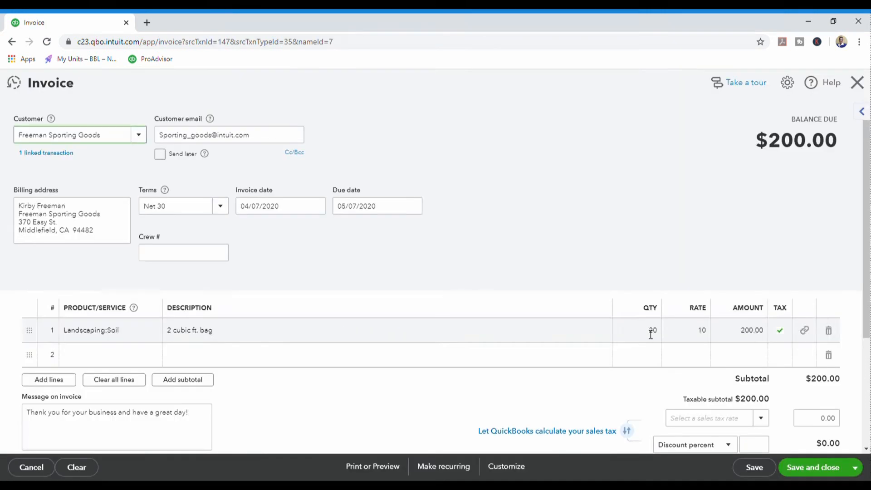
left_click(650, 334)
type("18")
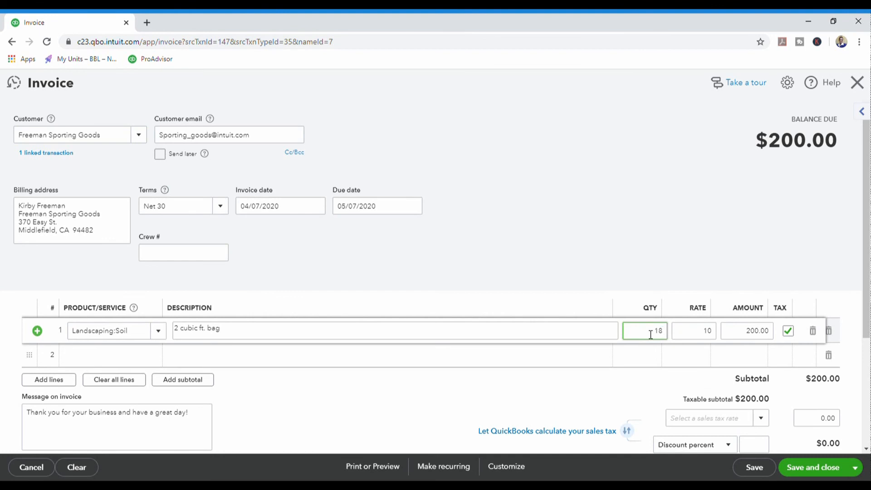
key("Tab")
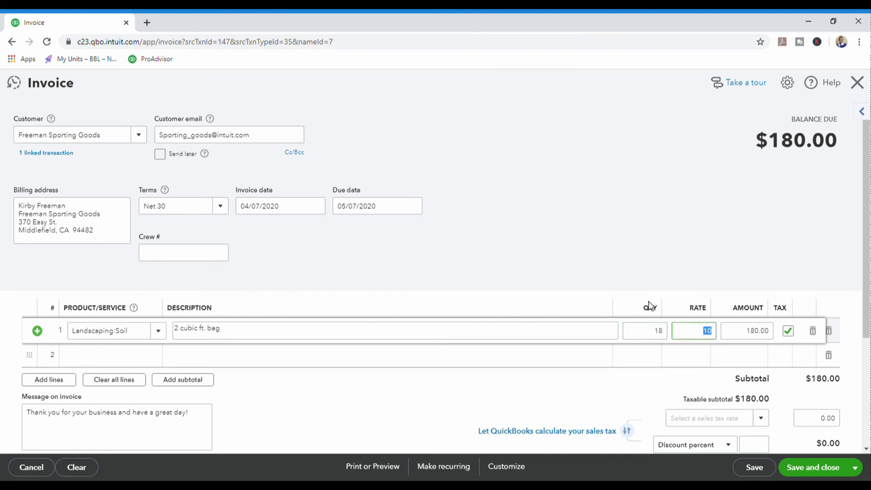
left_click(816, 469)
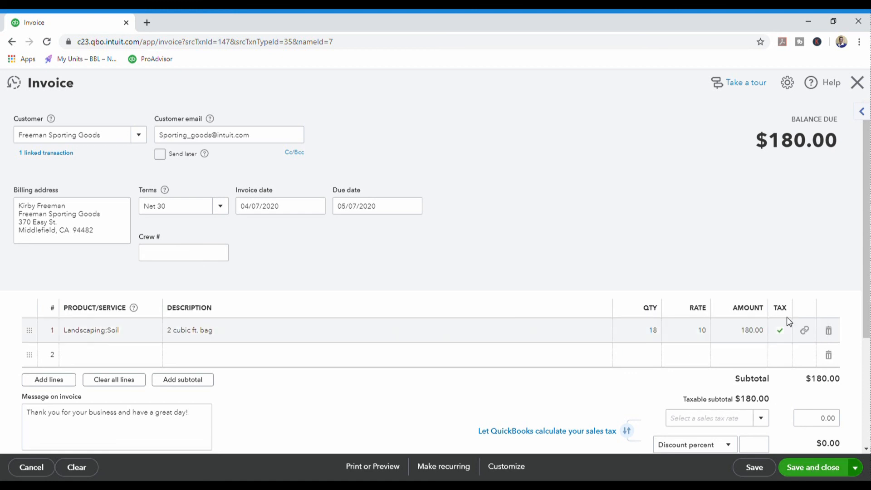